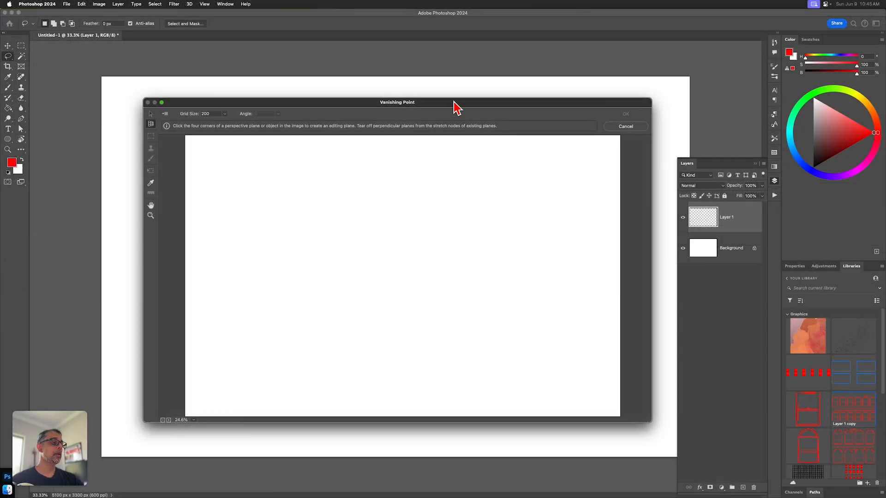
Step: Create a four-cornered perspective plane for the ceiling in the upper part of the canvas
left_click_drag(454, 107, 425, 83)
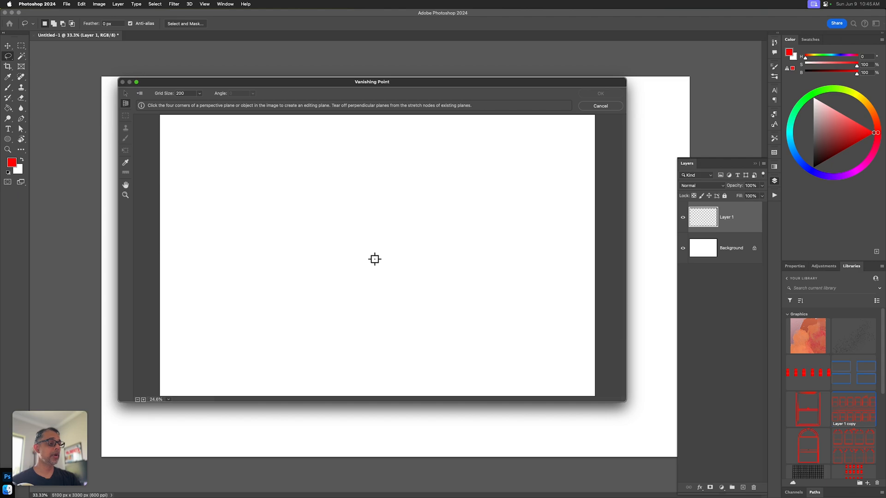
left_click(374, 256)
left_click(270, 165)
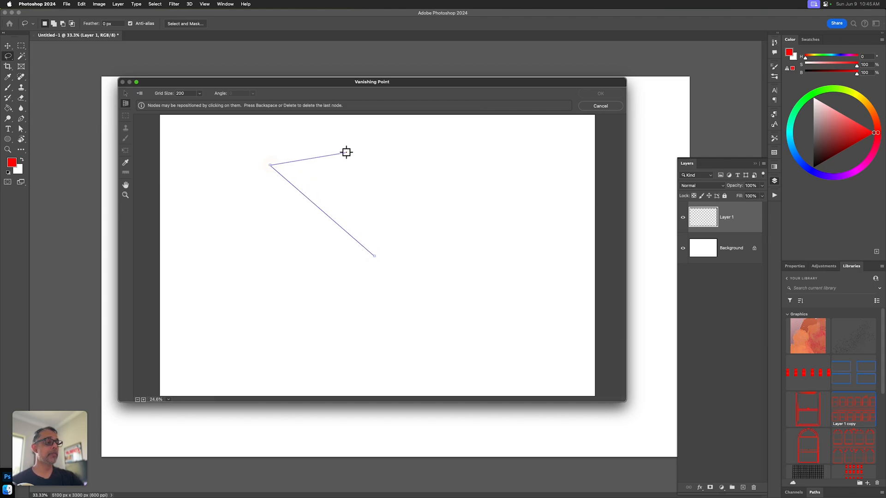
left_click(439, 133)
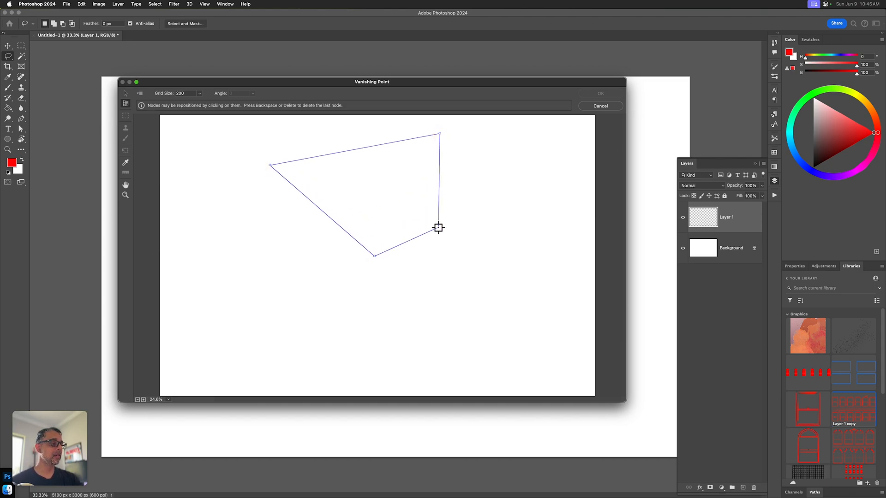
left_click(434, 247)
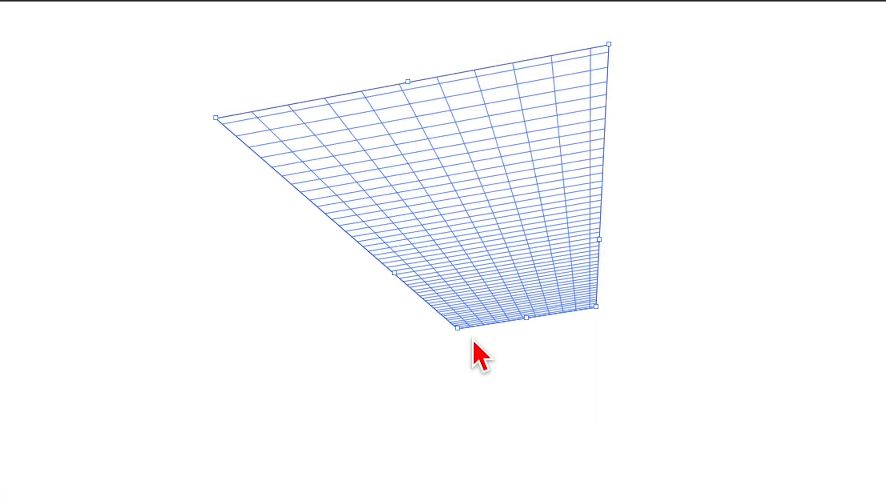
Step: Adjust the ceiling plane's corners, widening its upper edge outward on both sides
left_click_drag(608, 44, 647, 39)
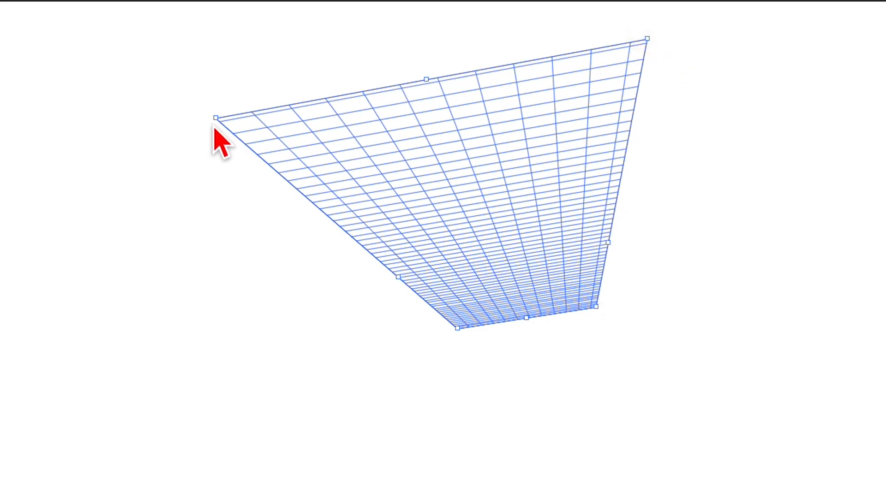
left_click_drag(216, 118, 186, 124)
left_click_drag(597, 307, 595, 308)
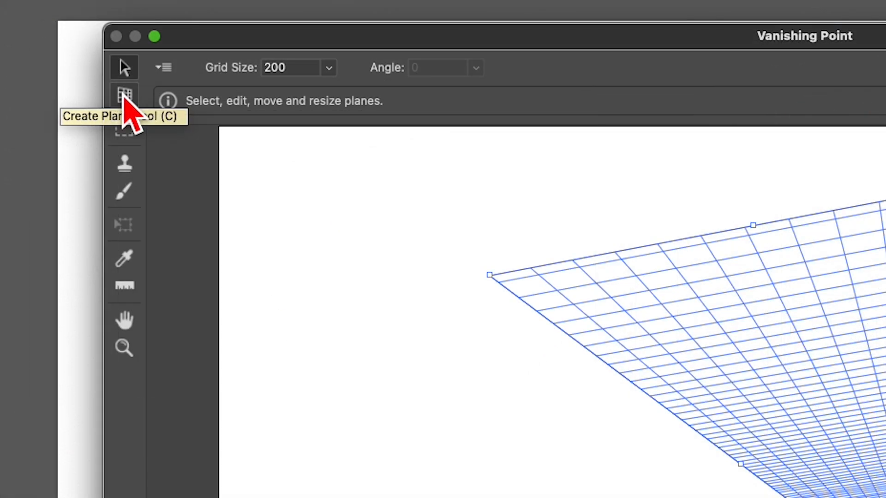
Step: Create a second perspective plane for the left wall, running along the ceiling plane's left edge
left_click(126, 104)
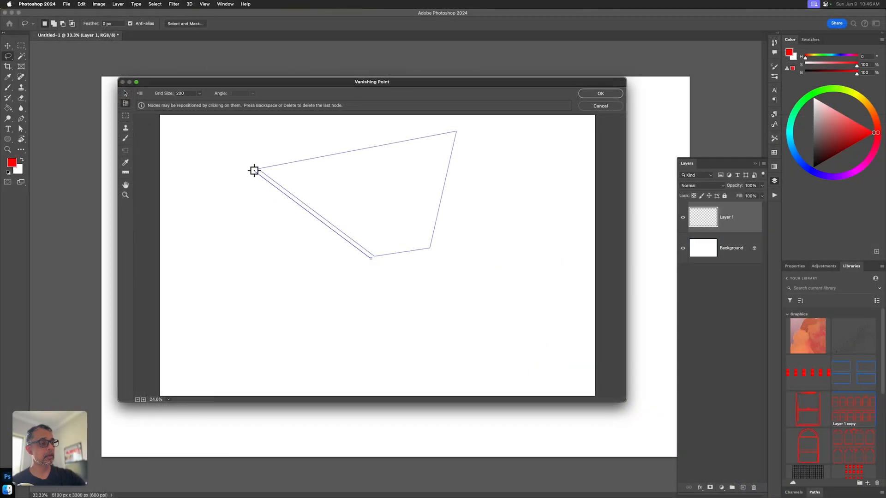
left_click(476, 279)
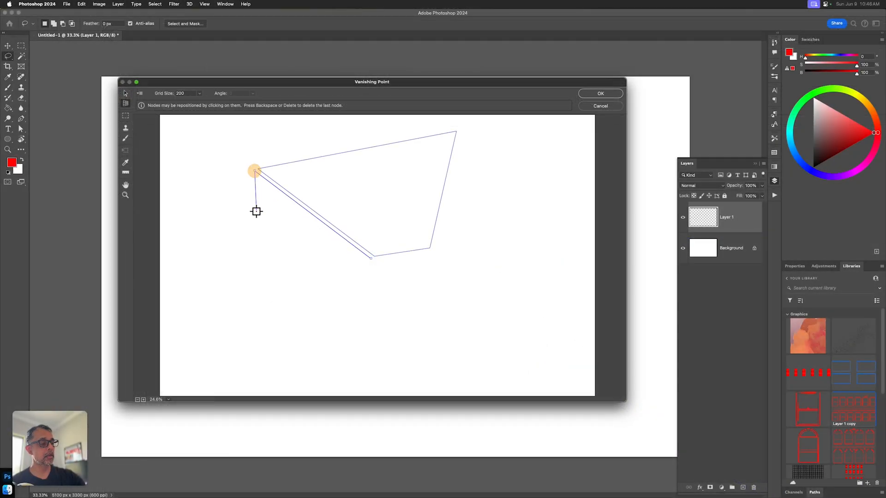
left_click(274, 376)
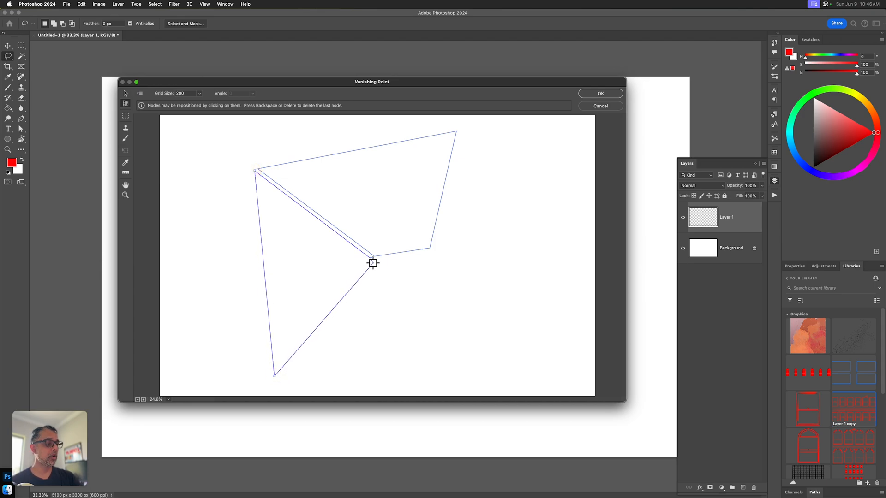
left_click(372, 271)
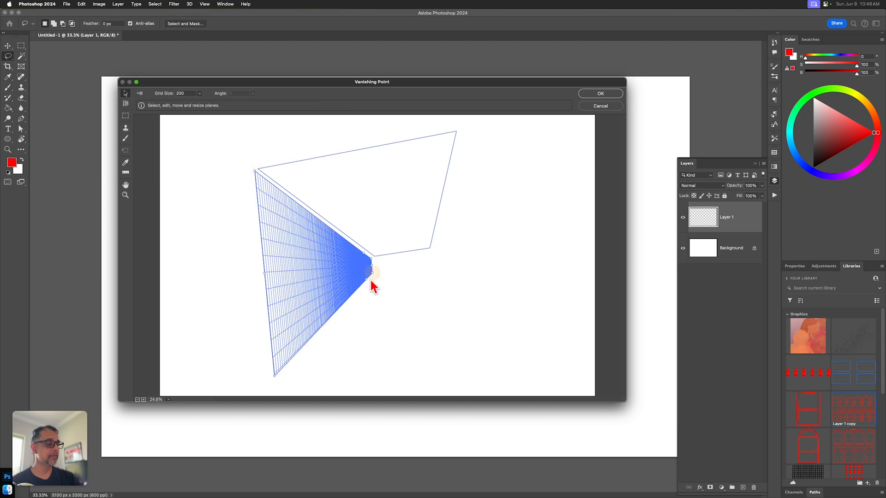
Step: Align the wall plane's upper corners with the ceiling plane and reshape its lower corners
left_click_drag(372, 265, 375, 264)
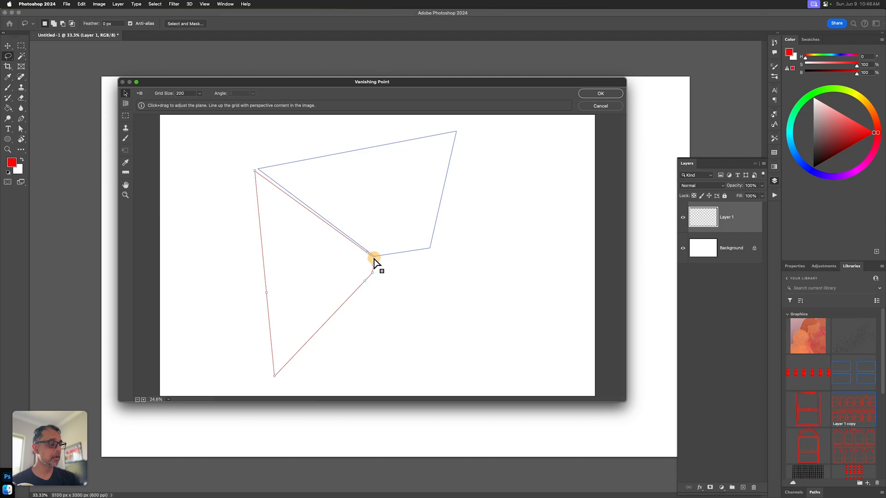
left_click_drag(255, 172, 258, 172)
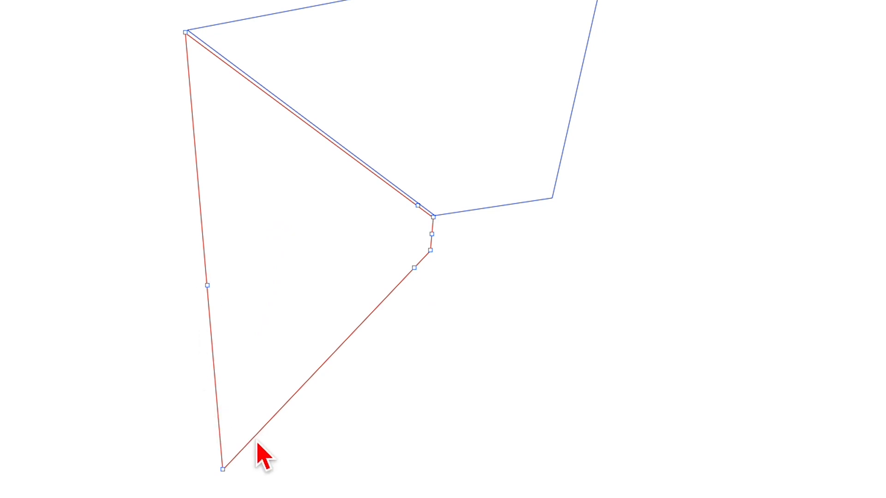
left_click_drag(223, 469, 211, 489)
left_click(442, 247)
left_click_drag(441, 248, 438, 250)
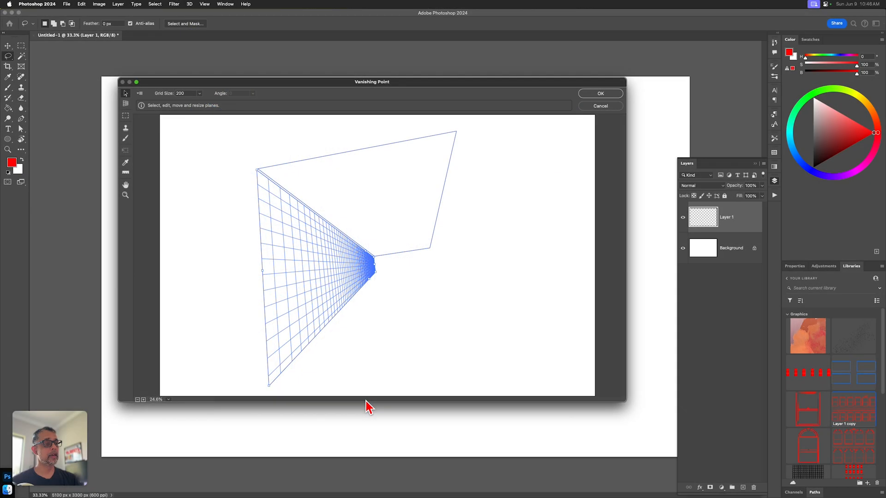
Step: Create a third perspective plane for the floor, starting along the wall plane's lower edge
left_click(125, 104)
left_click(379, 272)
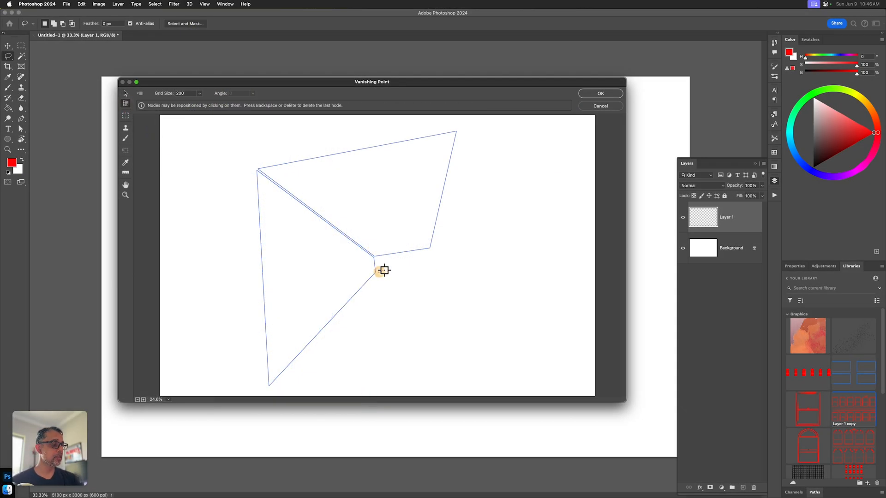
left_click(431, 266)
left_click(519, 370)
left_click(274, 387)
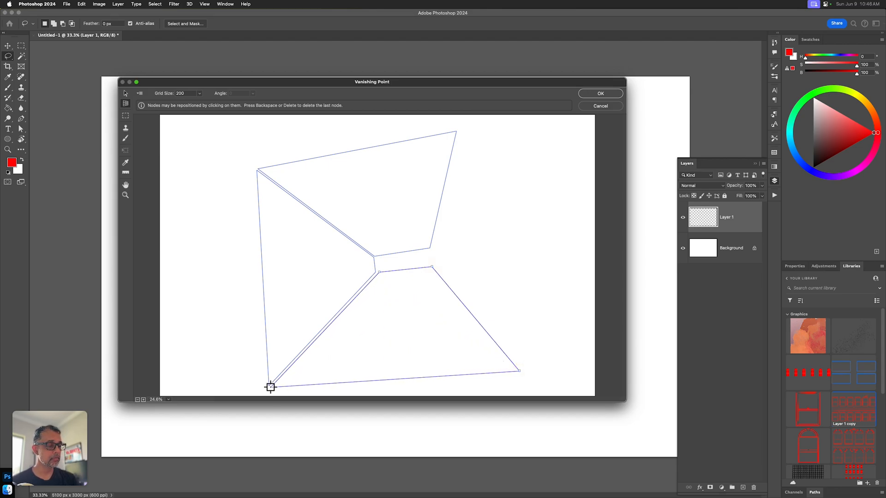
left_click(272, 387)
Step: Fine-tune the floor plane's far corners to meet the wall, and select each plane in turn to check its grid
left_click_drag(379, 272, 376, 271)
left_click_drag(429, 268, 431, 264)
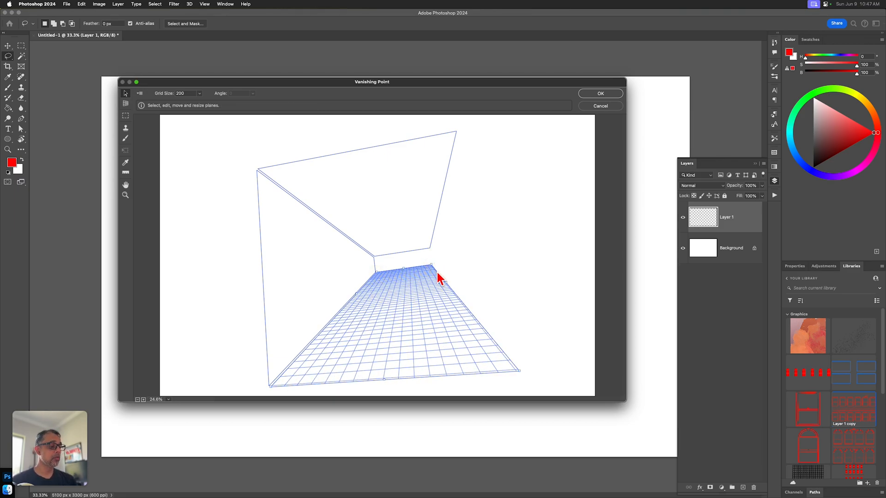
left_click(325, 271)
left_click(375, 213)
left_click(405, 296)
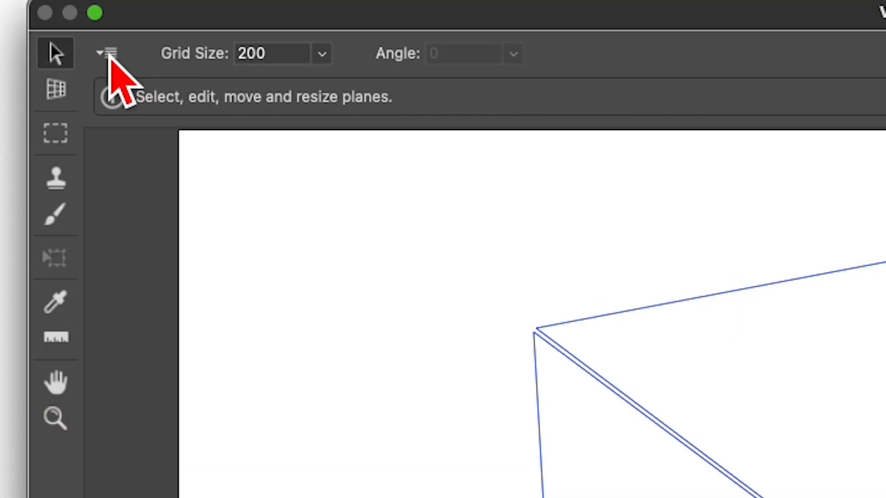
Step: Render the perspective grids onto Layer 1 and apply the Vanishing Point filter
left_click(107, 53)
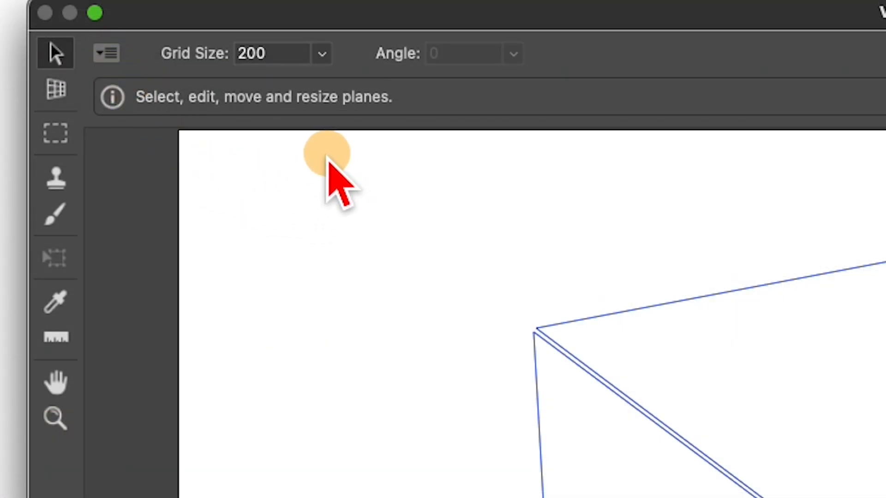
left_click(344, 155)
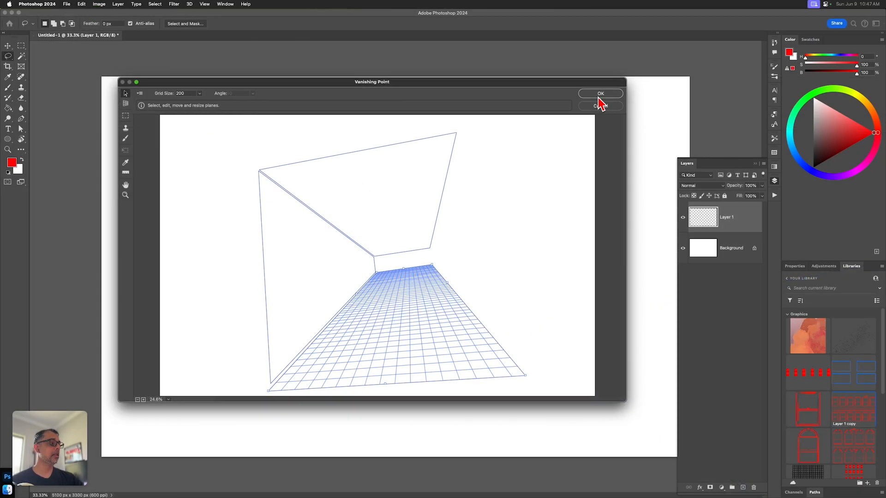
left_click(599, 95)
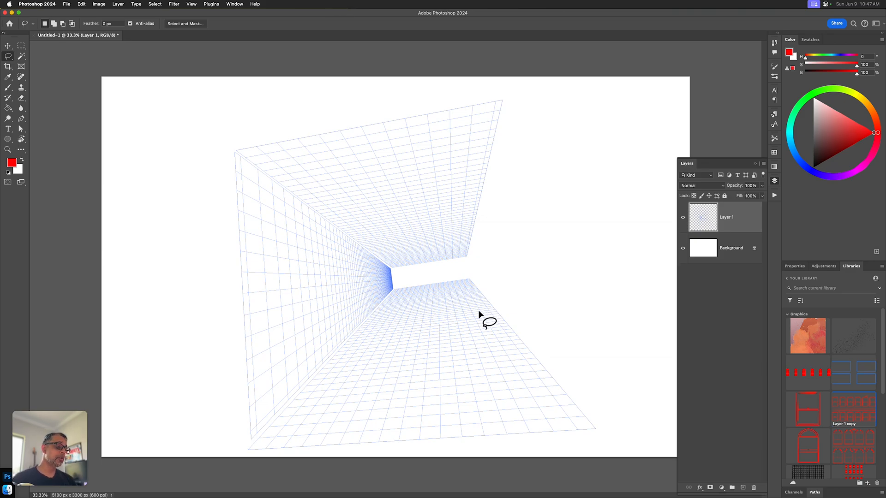
Step: Add a new layer above Layer 1 and load the grid lines as a selection, with the new layer active
key("alt+shift+super+n")
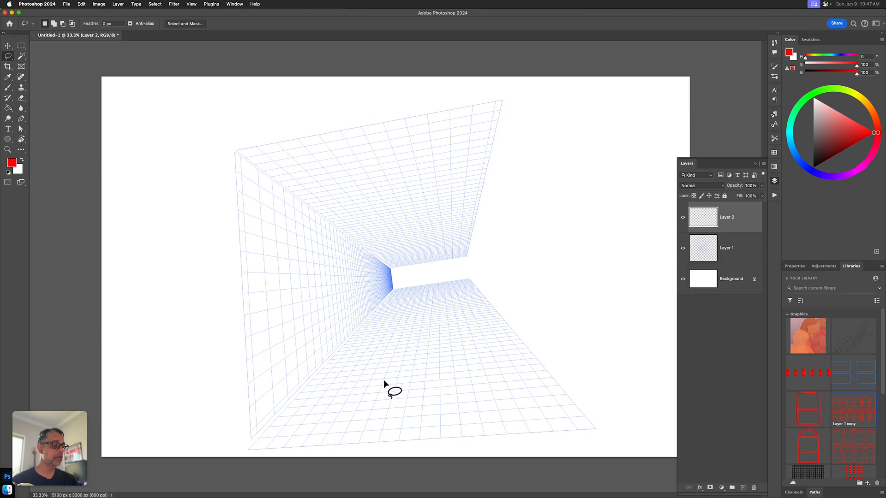
left_click(702, 249, "super")
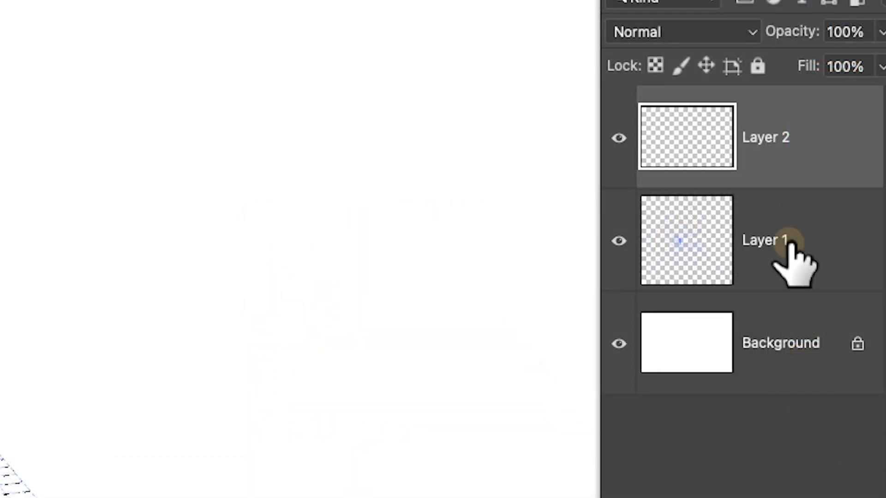
left_click(790, 242)
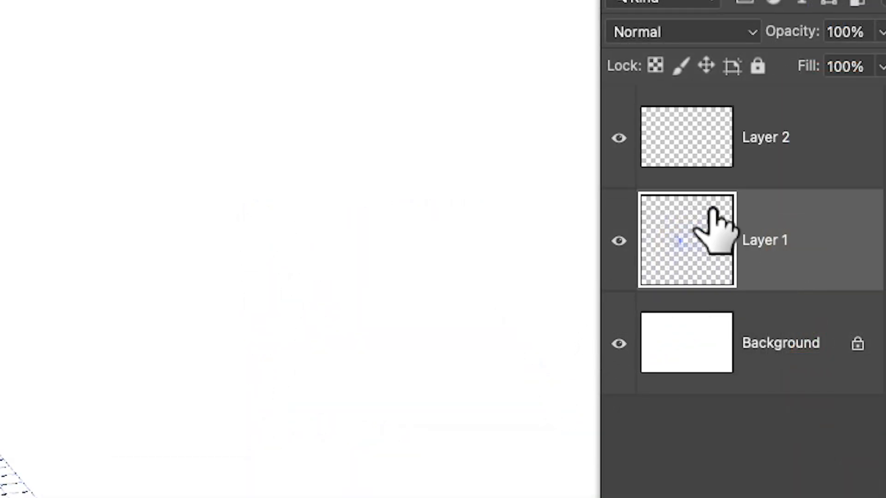
left_click(787, 142)
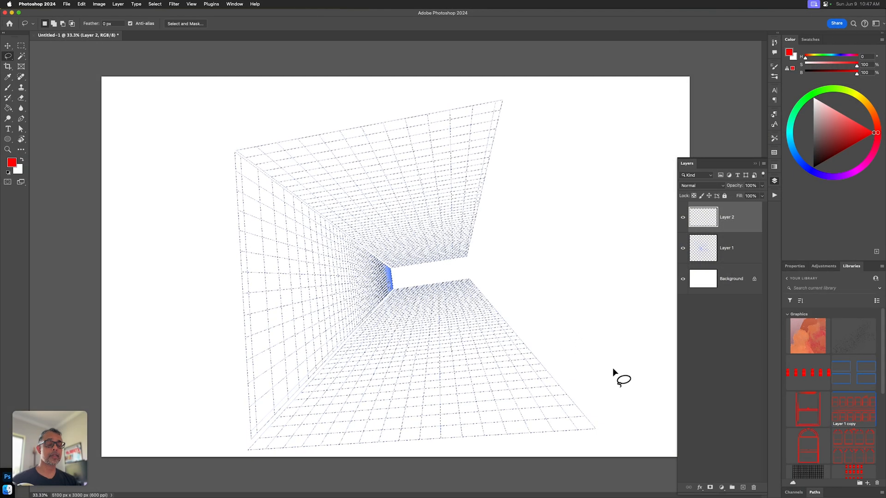
Step: Expand the grid-line selection by 3 pixels
left_click(156, 4)
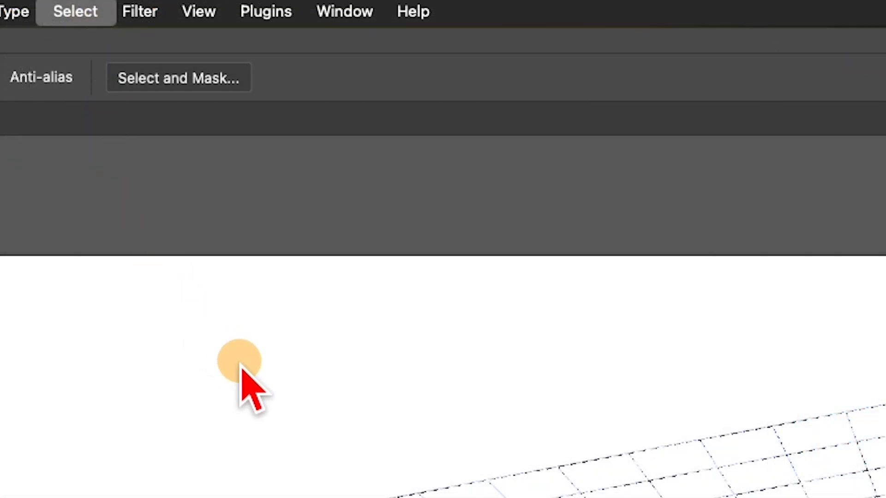
mouse_move(206, 107)
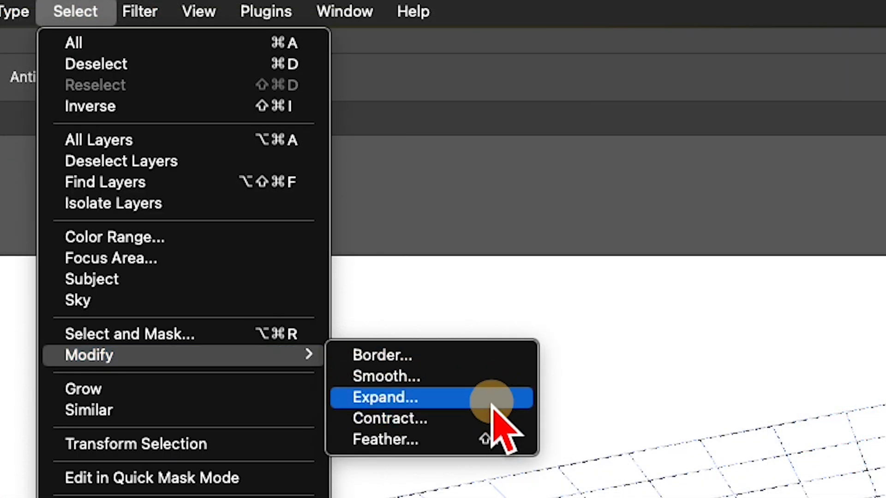
left_click(493, 398)
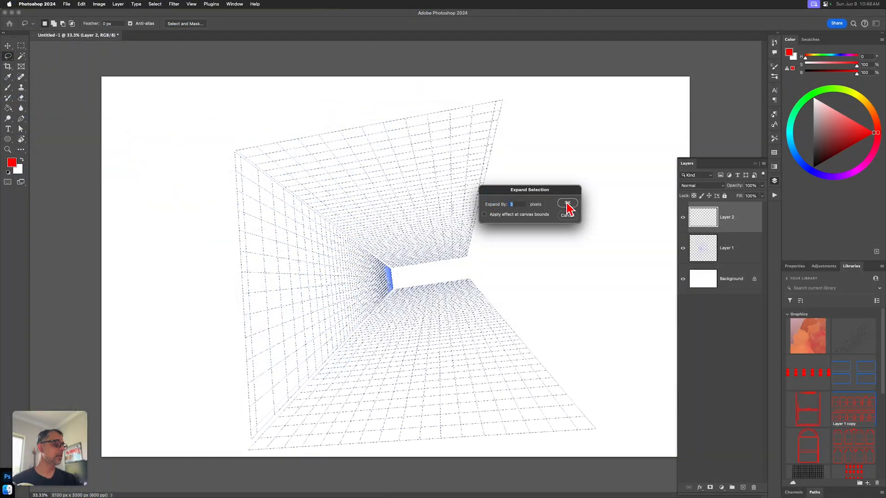
left_click(680, 196)
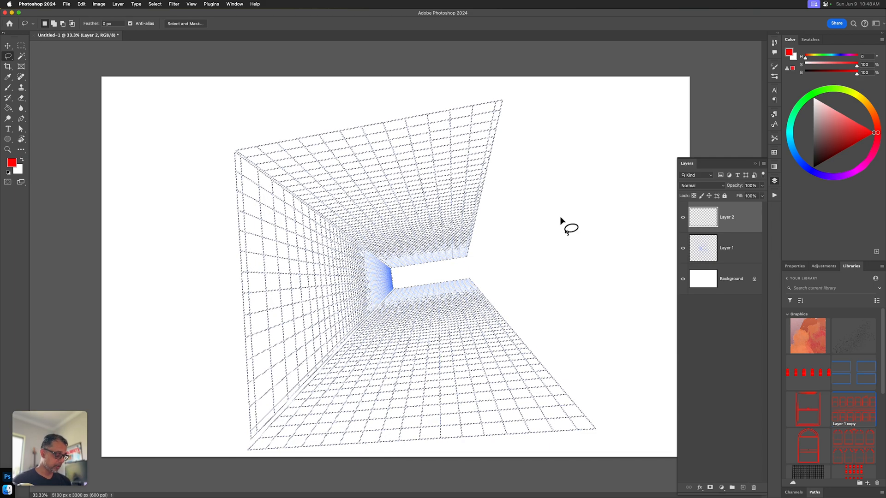
Step: Fill the expanded selection with the red foreground colour on Layer 2 and deselect
key("alt+BackSpace")
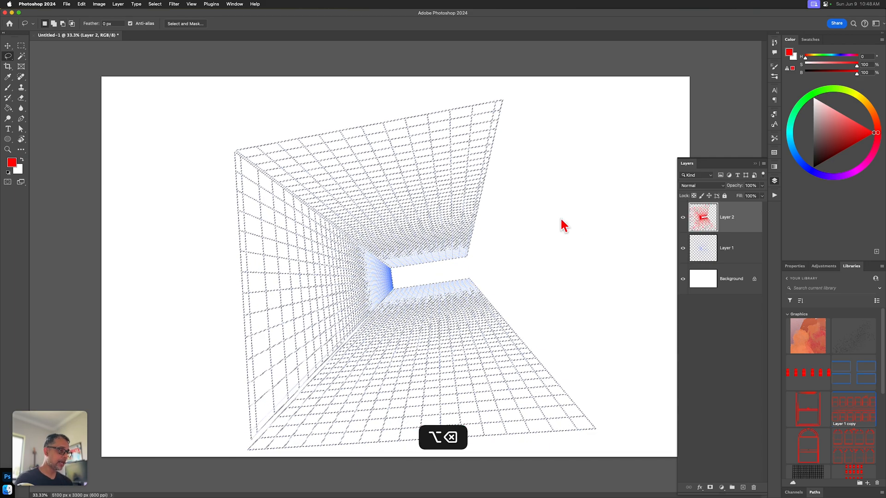
key("super+d")
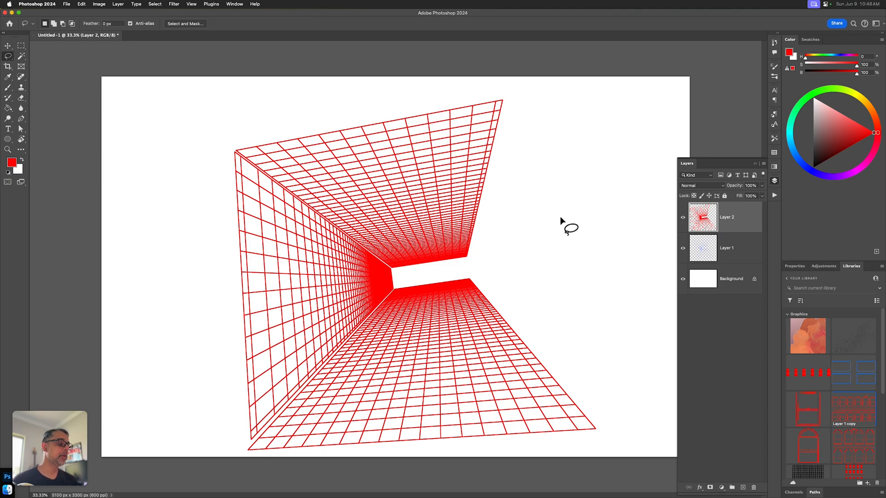
left_click_drag(443, 437, 443, 437)
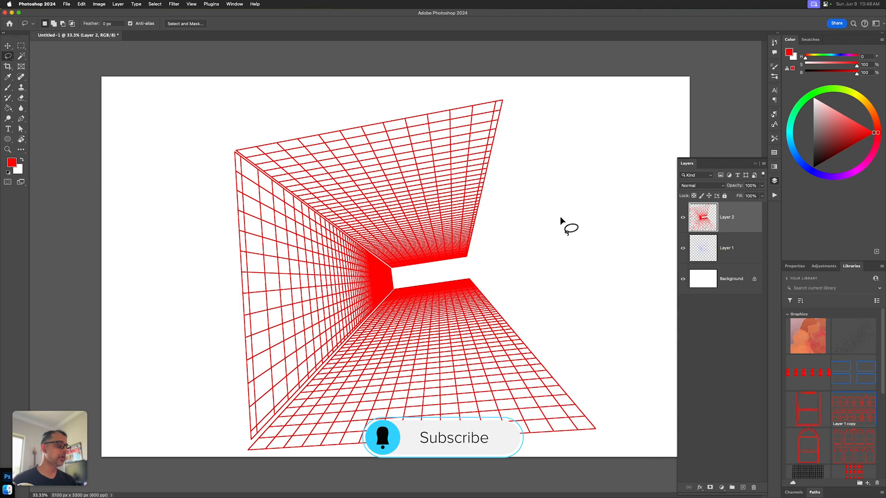
Step: Lower the red grid layer's opacity to 30% and hide the blue grid on Layer 1
key("v")
key("3")
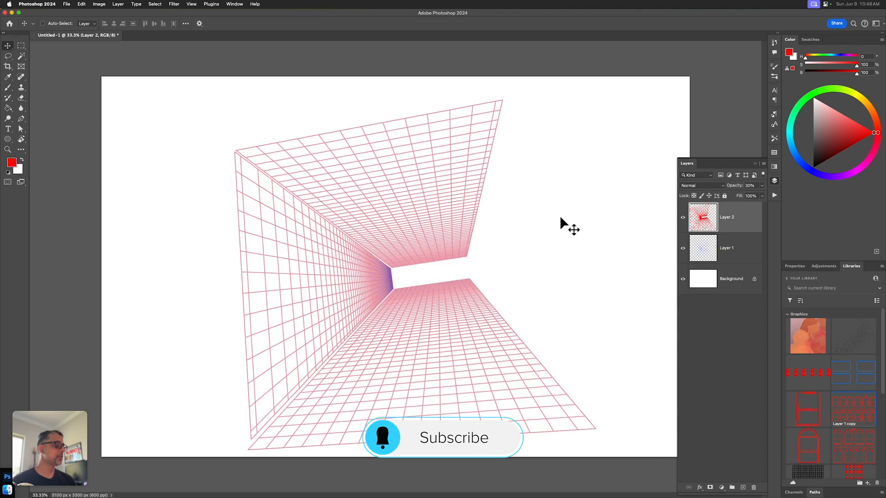
left_click(682, 248)
Step: Add a new layer above the red grid and switch to the Brush tool
key("alt+shift+super+n")
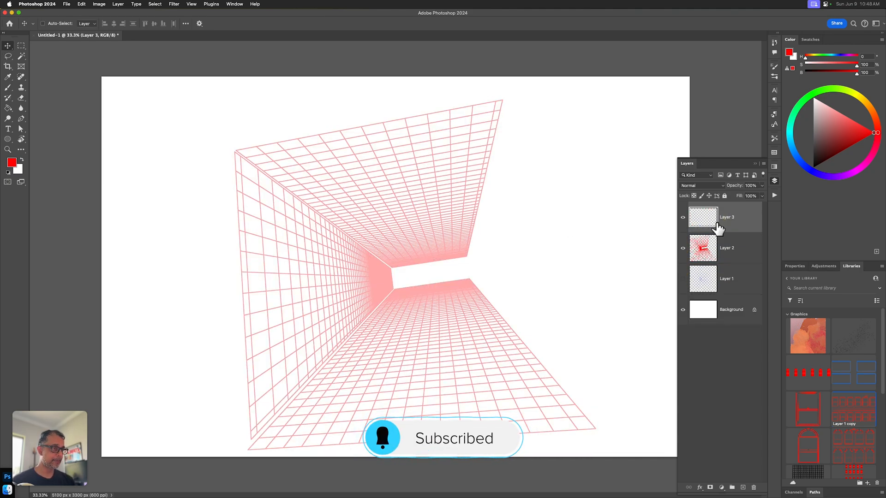
key("b")
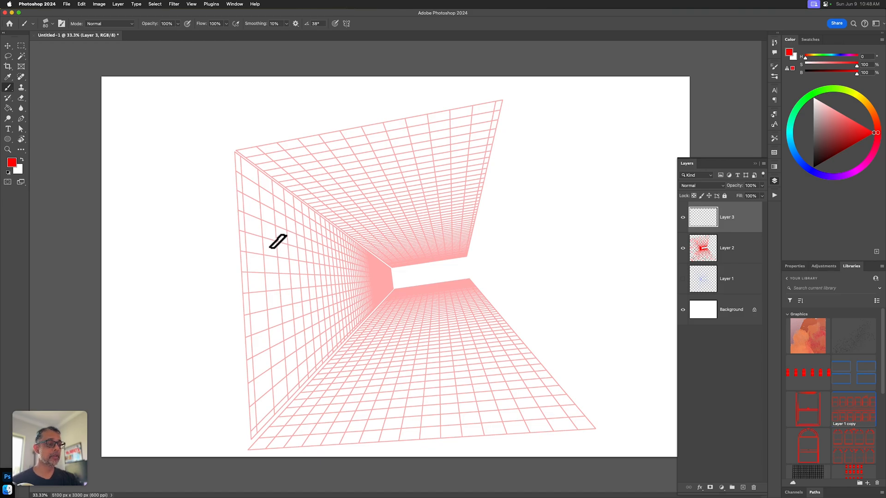
left_click_drag(277, 241, 282, 301)
key("super+z")
key("super+z")
Step: Paint a curved vertical red stroke on the left wall grid and place a duplicate of it farther back along the wall
left_click_drag(277, 239, 287, 300)
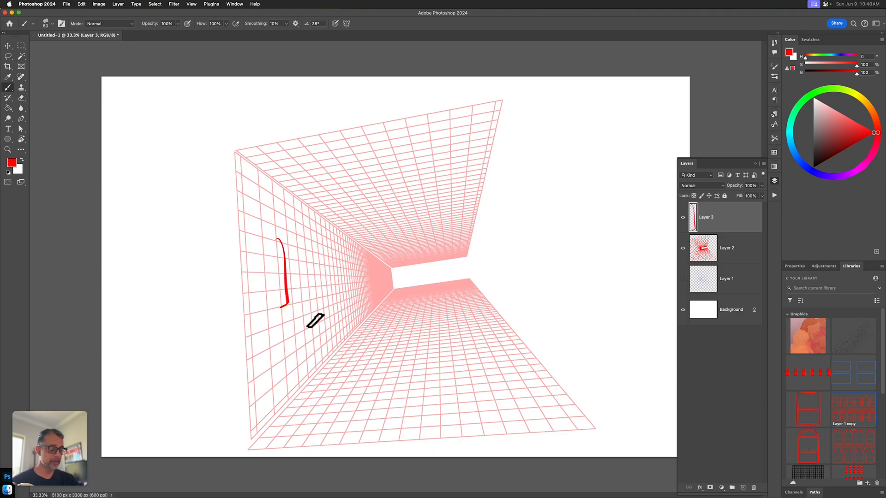
key("super")
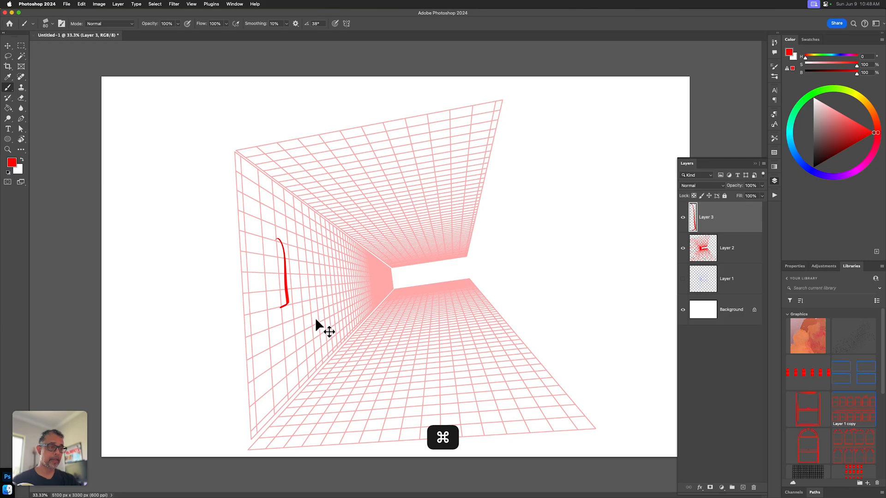
key("super+j")
key("v")
left_click_drag(307, 300, 340, 281)
Step: Scale the duplicated stroke down so its ends follow the wall's receding grid lines
key("super+t")
left_click_drag(327, 232, 324, 251)
left_click_drag(324, 300, 318, 298)
key("Return")
Step: Brush bottom and top edges between the two wall strokes along the perspective lines, and add a straight outer edge beside the front stroke
key("b")
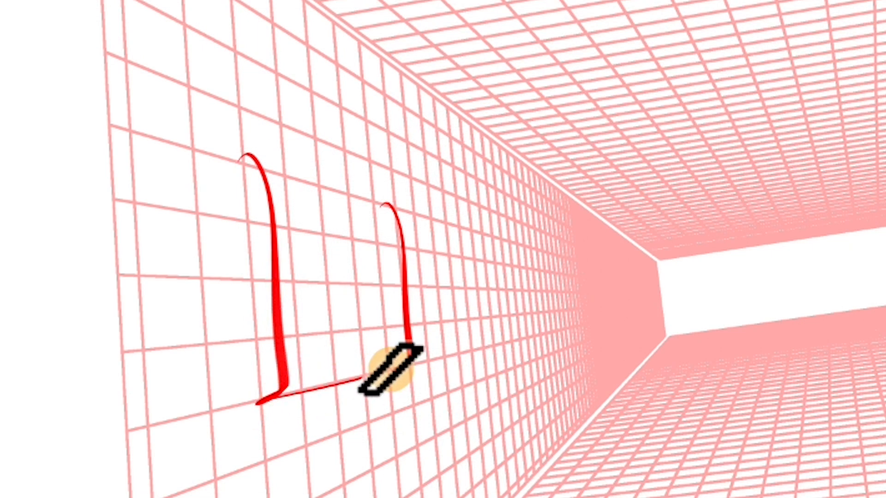
left_click_drag(392, 369, 410, 364)
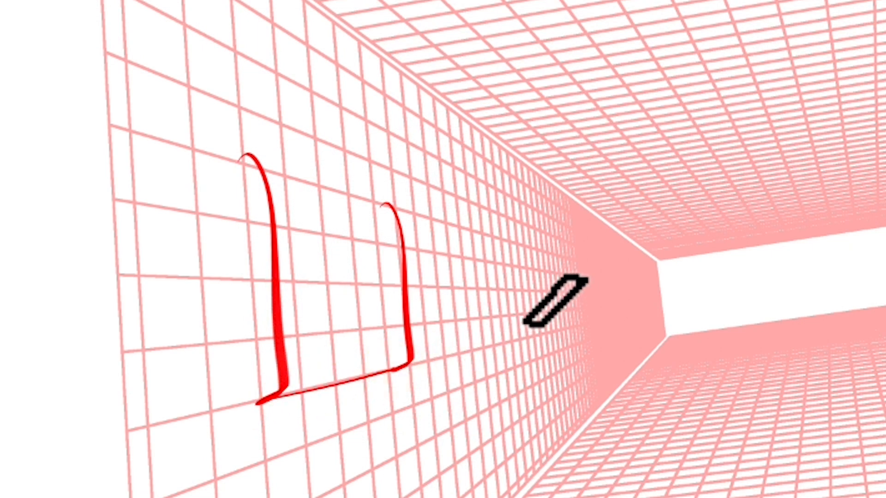
left_click_drag(248, 156, 404, 201)
key("v")
key("ctrl+z")
left_click_drag(252, 158, 395, 205)
left_click(245, 157)
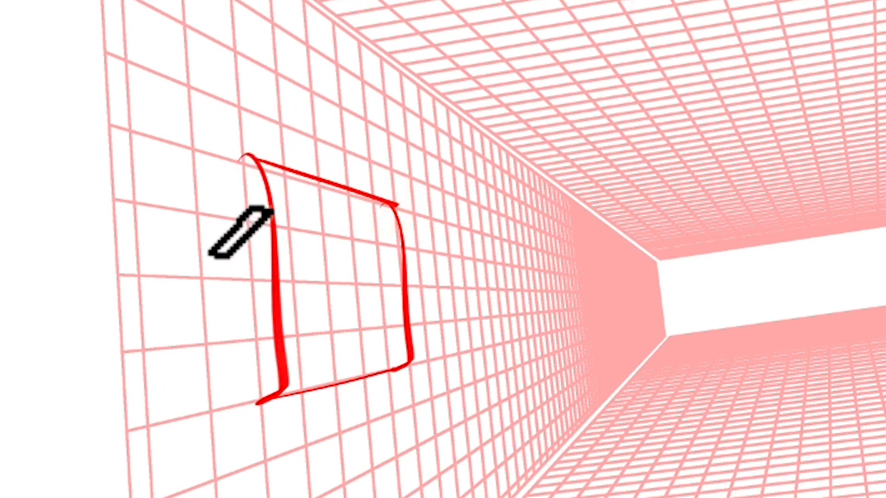
left_click(262, 408, "shift")
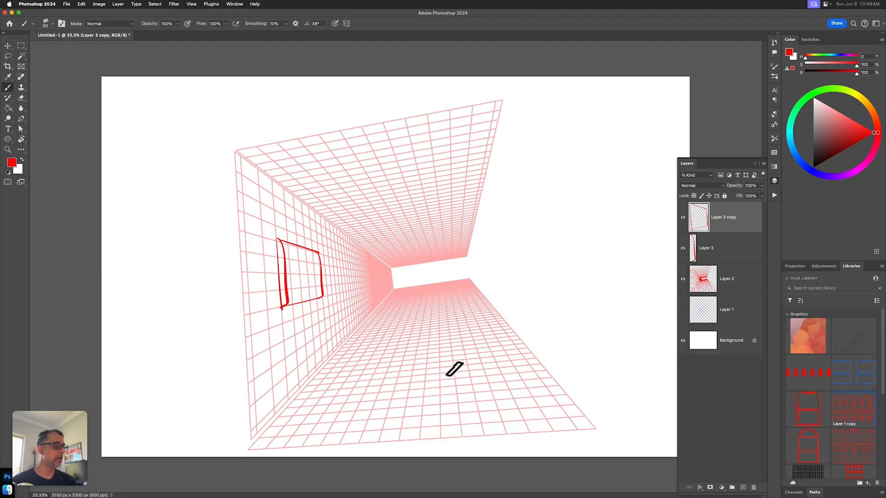
Step: Add a new layer and brush the bottom edge and both side edges of a box's front face over the floor grid
key("alt+shift+super+n")
key("b")
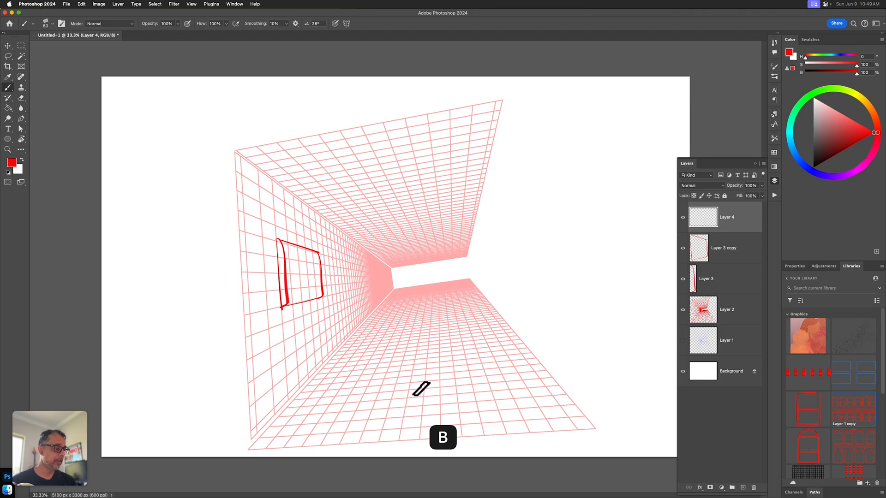
left_click_drag(409, 388, 494, 379)
key("super+z")
left_click_drag(411, 390, 490, 382)
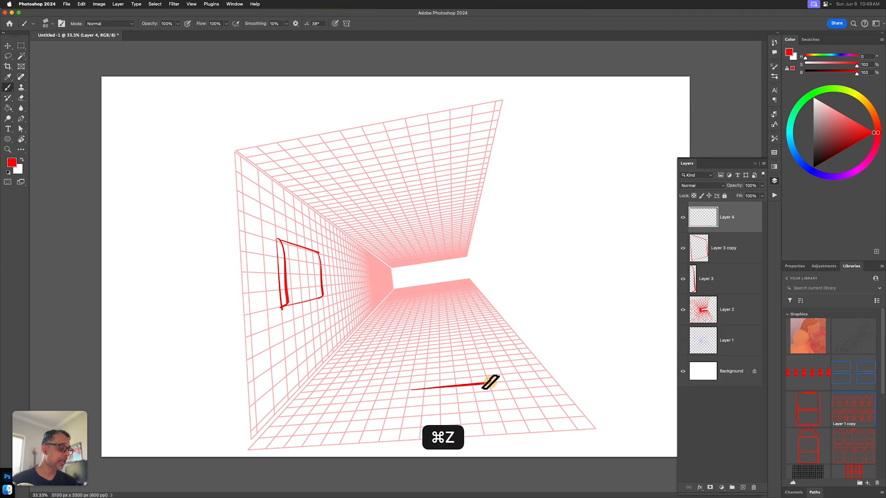
left_click_drag(399, 349, 414, 394)
left_click_drag(494, 333, 489, 382)
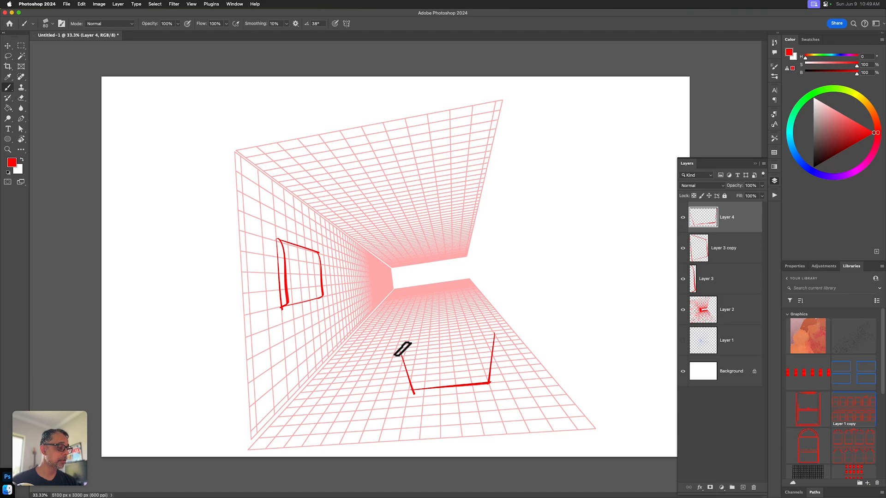
Step: Complete the box over the floor grid with the front face's top edge, two receding top edges and the back edge
key("super+z")
mouse_move(399, 349)
left_mouse_down()
mouse_move(505, 332)
mouse_move(494, 336)
left_mouse_up()
left_click_drag(400, 349, 410, 319)
left_click_drag(494, 336, 480, 308)
left_click_drag(408, 318, 480, 308)
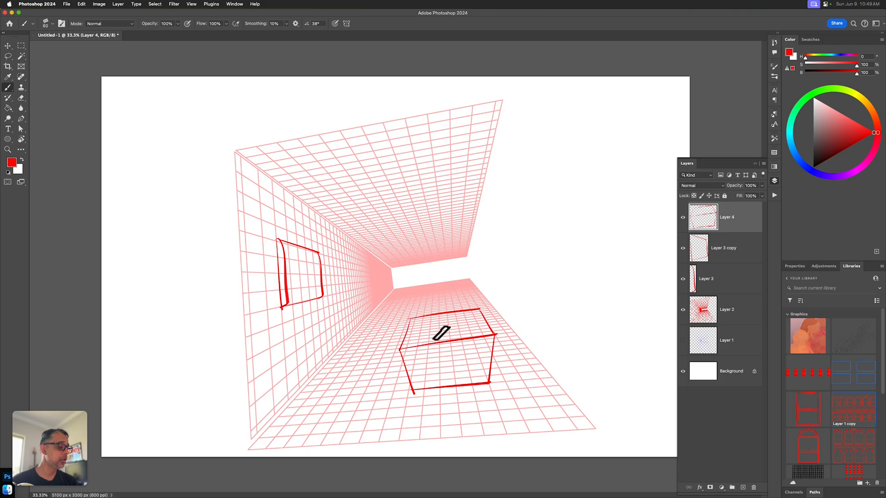
left_click(418, 392)
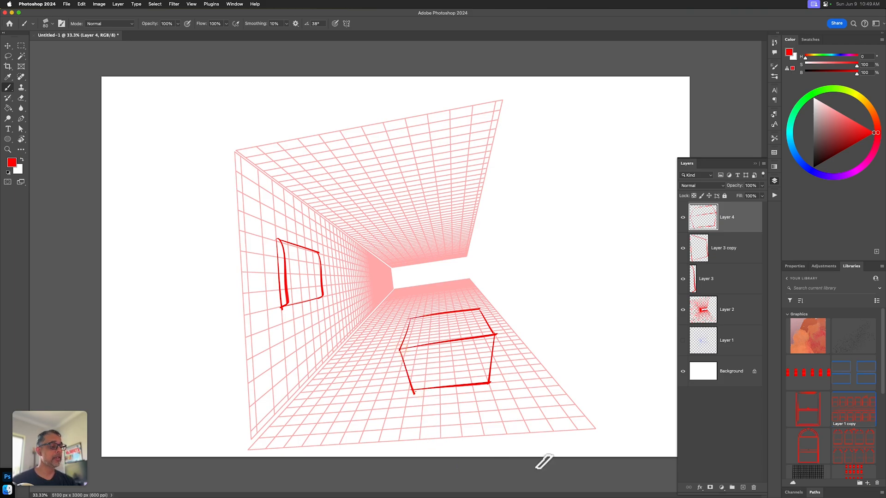